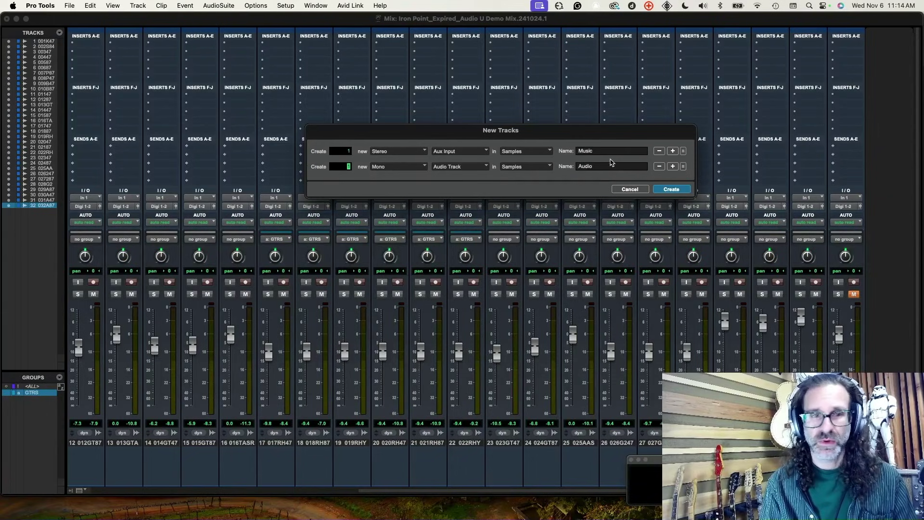
- Make the second new track row a stereo aux input named Vox
key("super+Right")
key("super+Down")
key("Tab")
type("C")
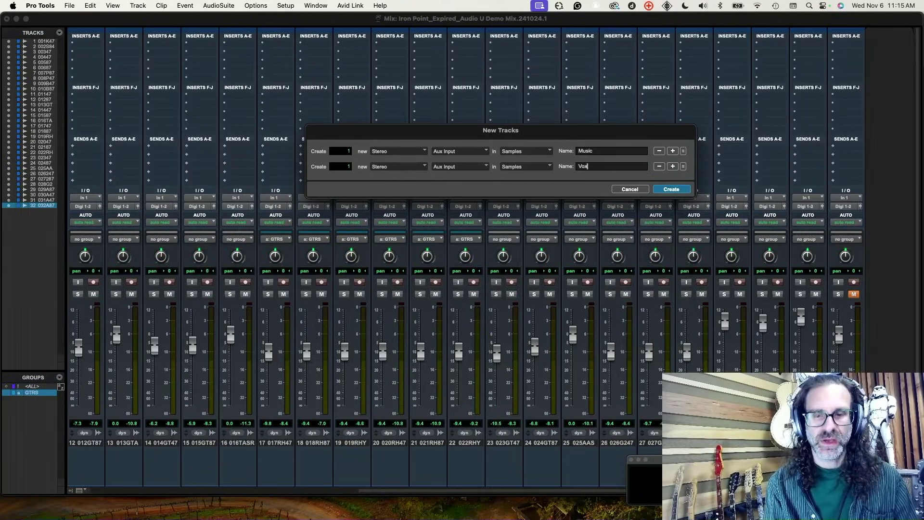
- Add a third row as a stereo Master Fader and create the three tracks
key("super+shift+plus")
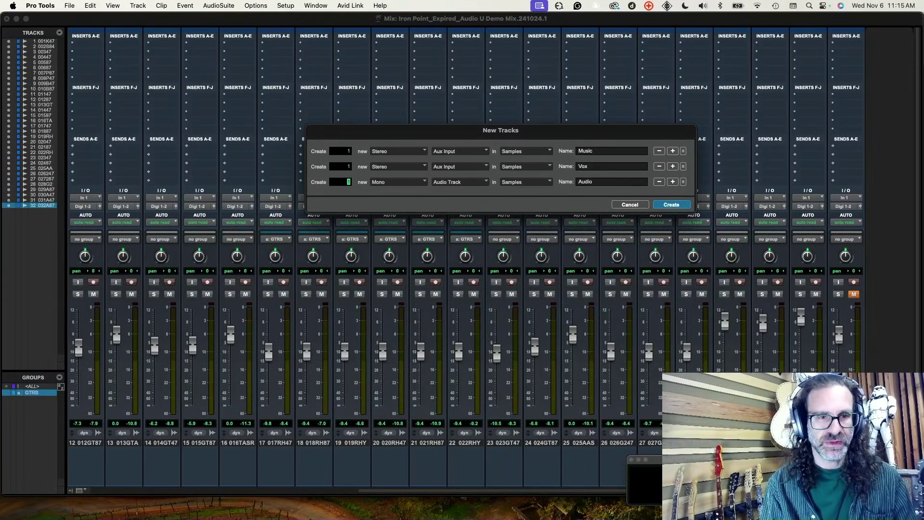
key("Tab")
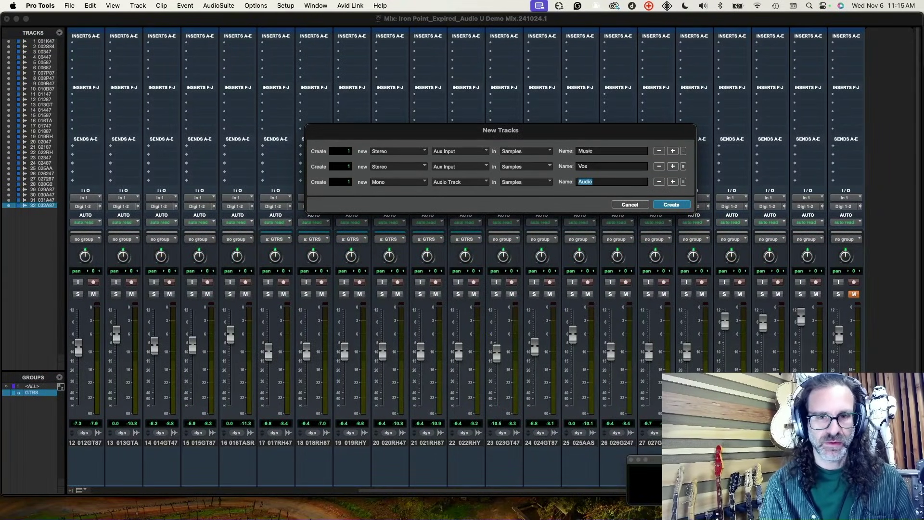
left_click(425, 183)
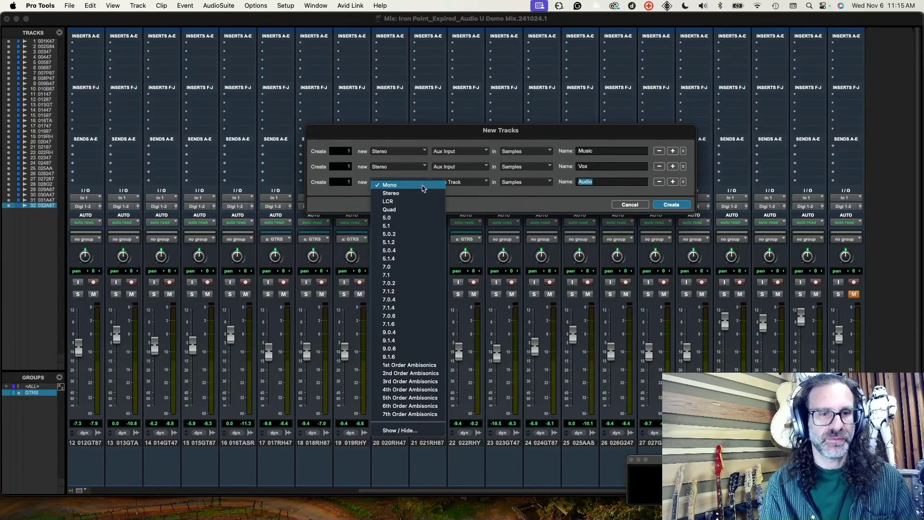
left_click(423, 193)
left_click(462, 182)
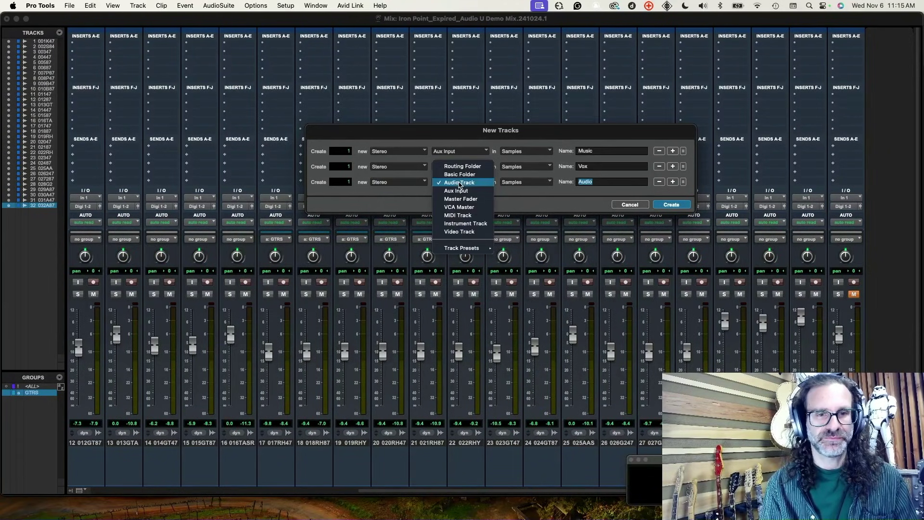
left_click(459, 199)
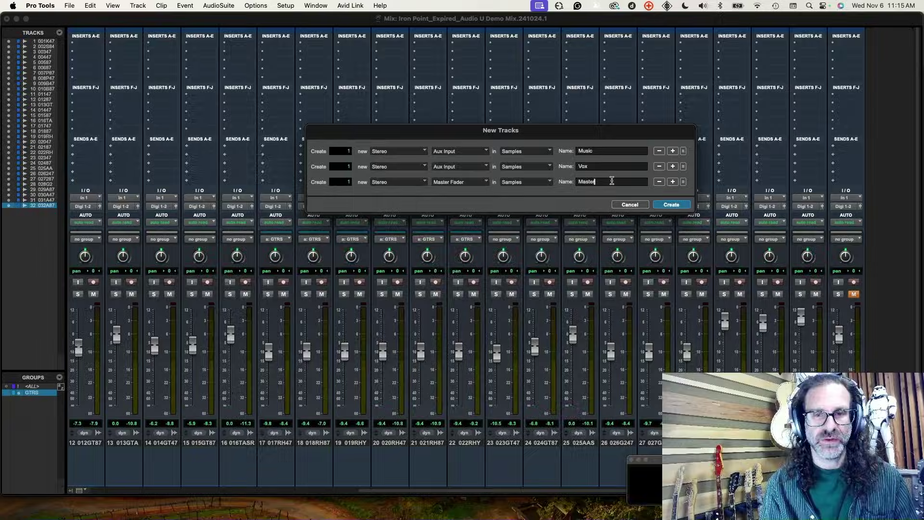
left_click(670, 205)
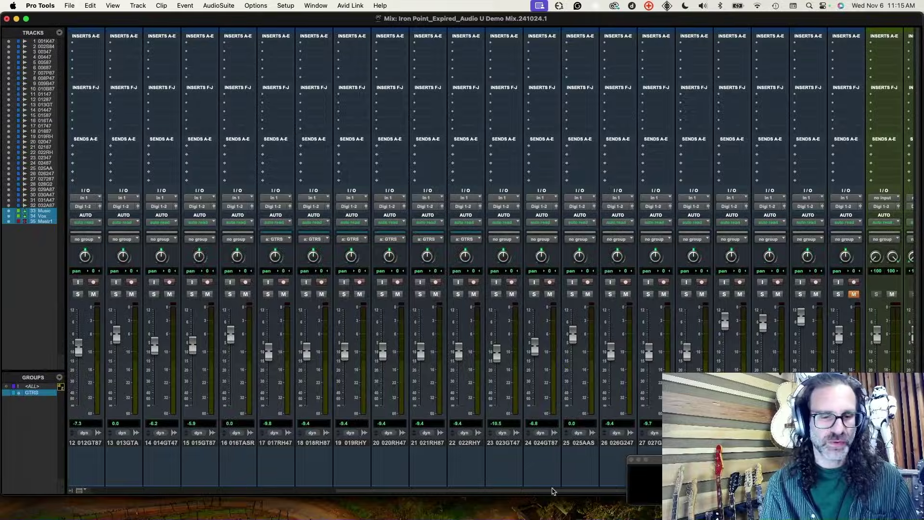
- Open the session's I/O Setup on the Bus tab
left_click_drag(554, 492, 658, 493)
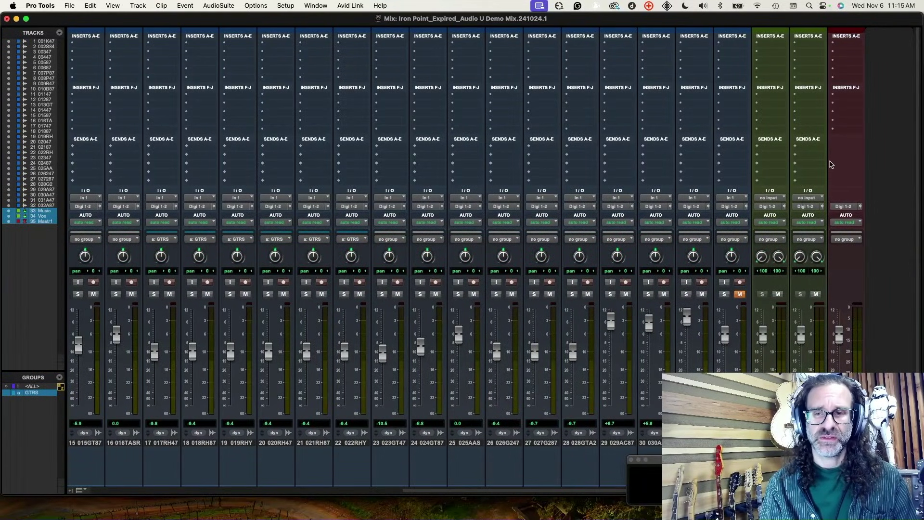
left_click(285, 5)
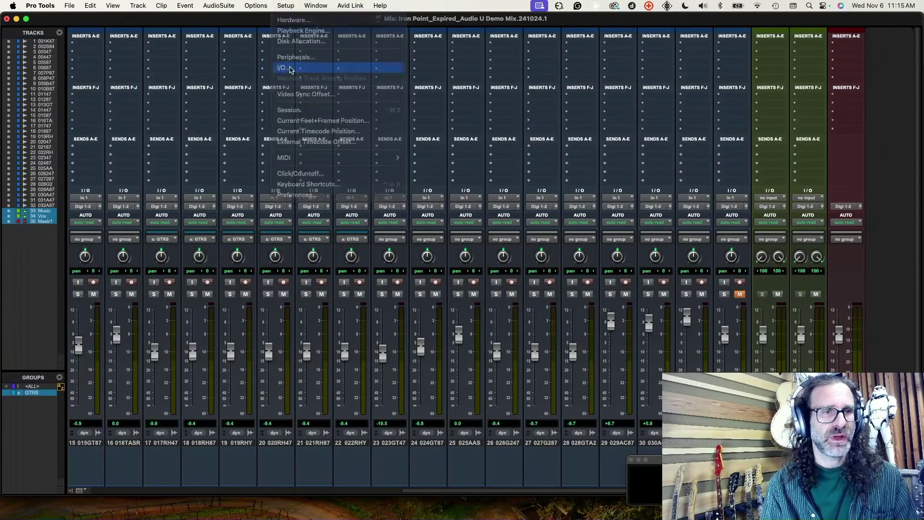
left_click(295, 67)
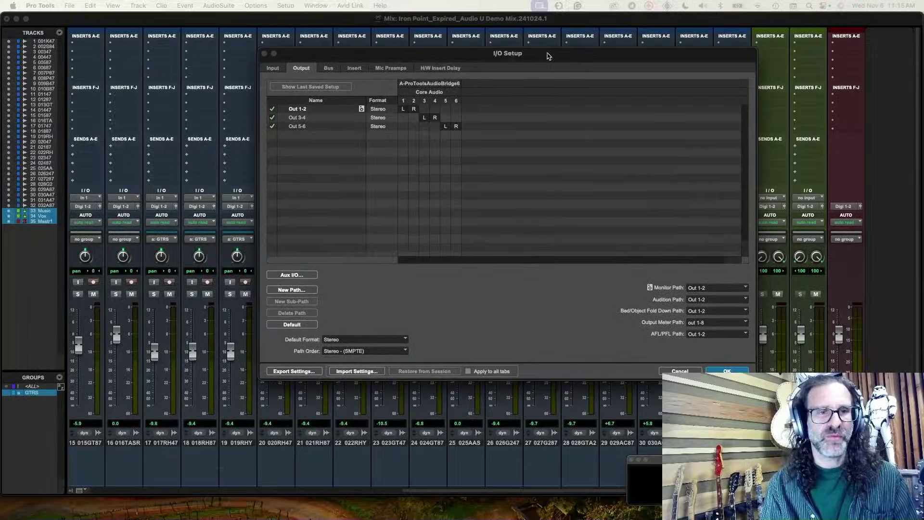
left_click(330, 69)
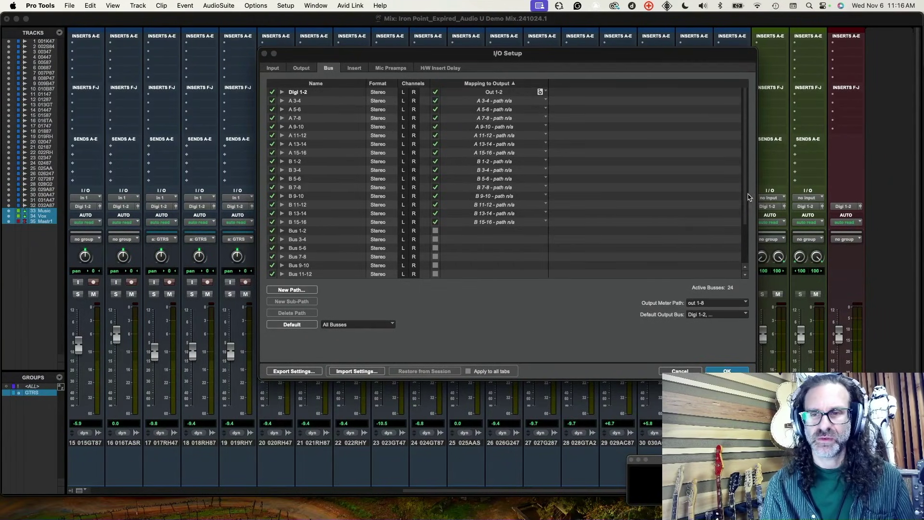
- Rename Bus 21-22 to 'Music Sub' and Bus 23-24 to 'Vox Sub'
left_click_drag(745, 198, 748, 254)
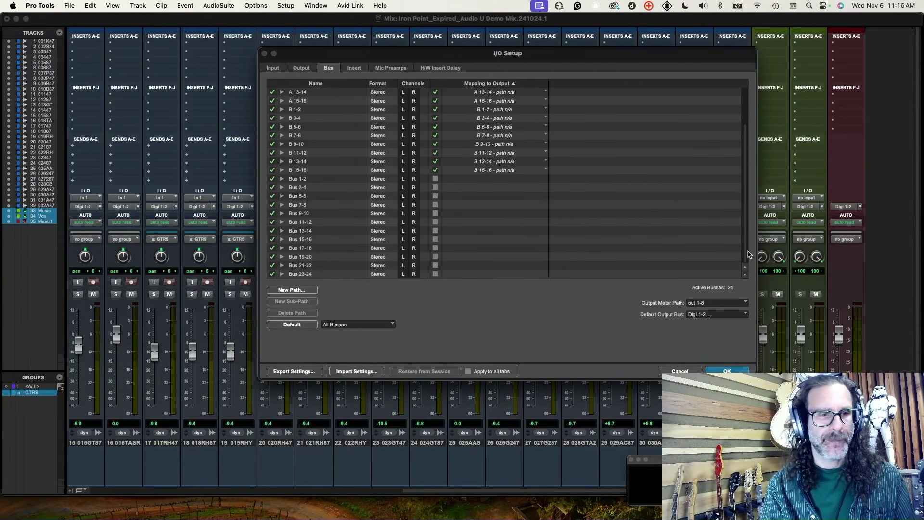
left_click(309, 267)
double_click(308, 266)
type("Music Sub")
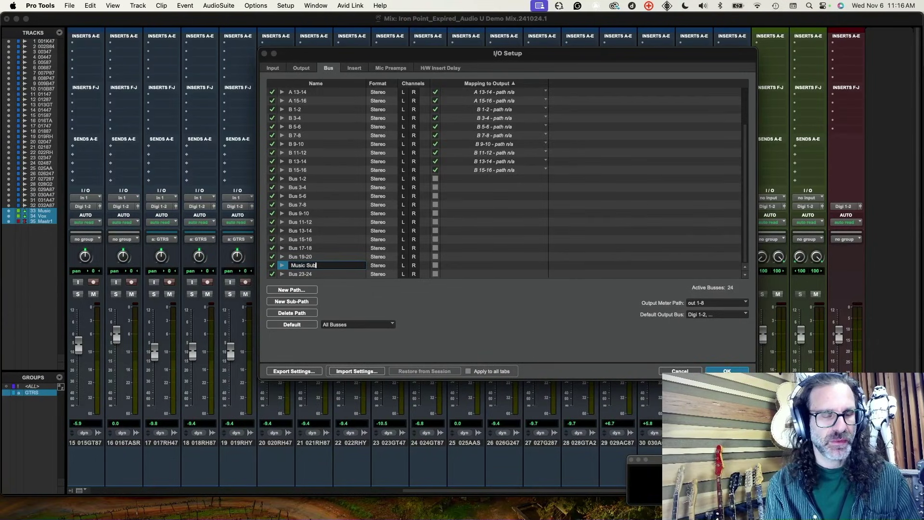
double_click(303, 274)
type("Vox Sub")
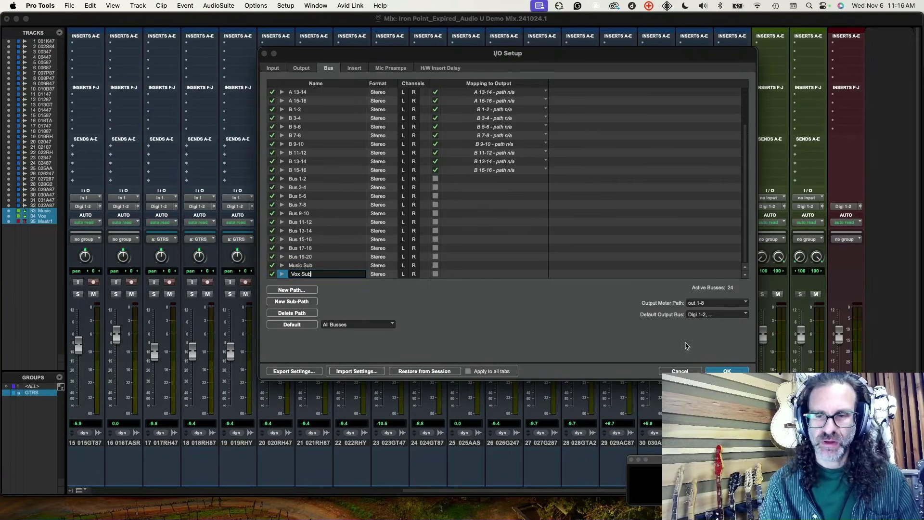
- Accept the I/O changes and feed the Music aux from the Music Sub bus
left_click(729, 372)
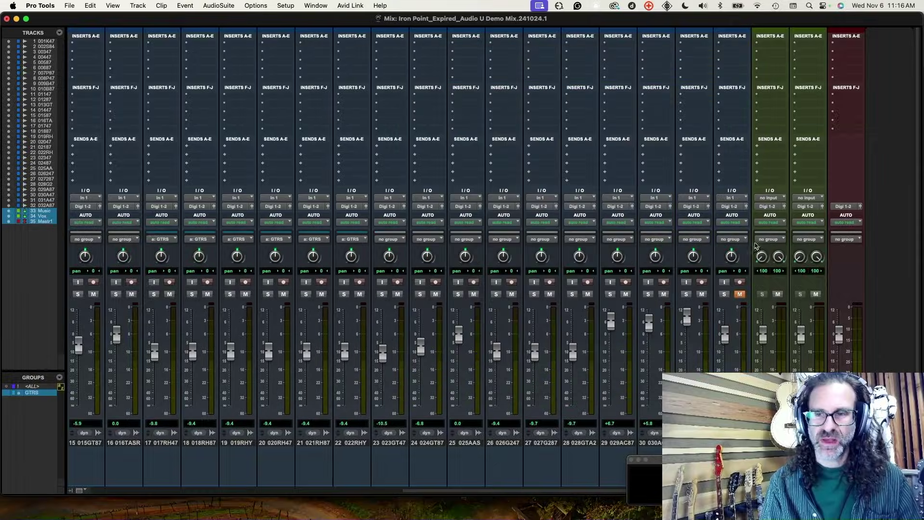
left_click(771, 200)
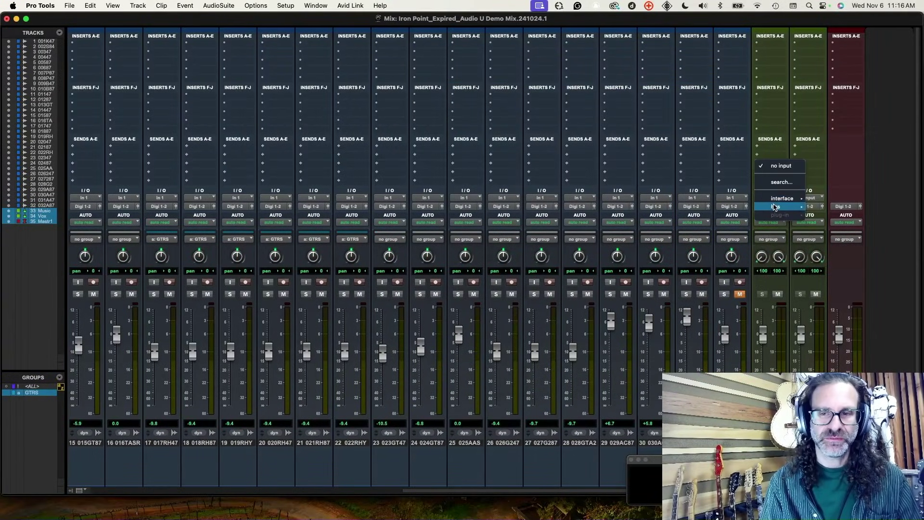
mouse_move(775, 207)
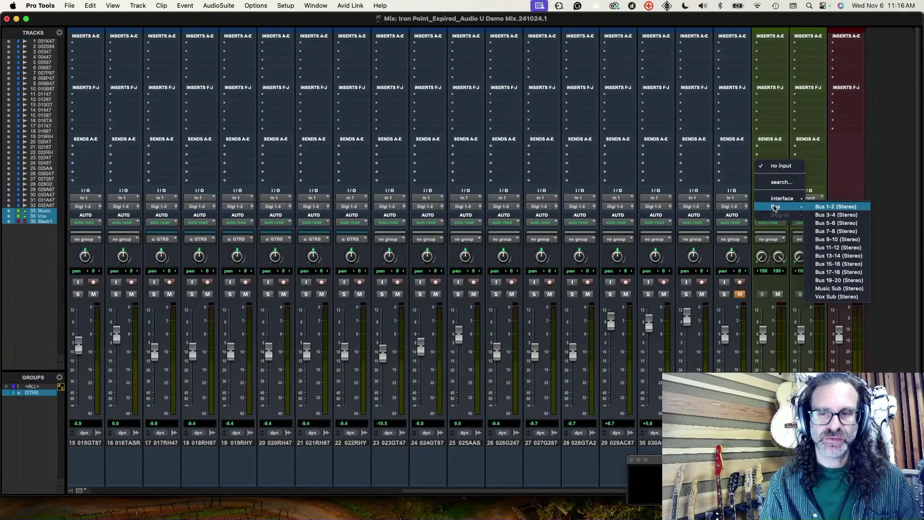
left_click(840, 288)
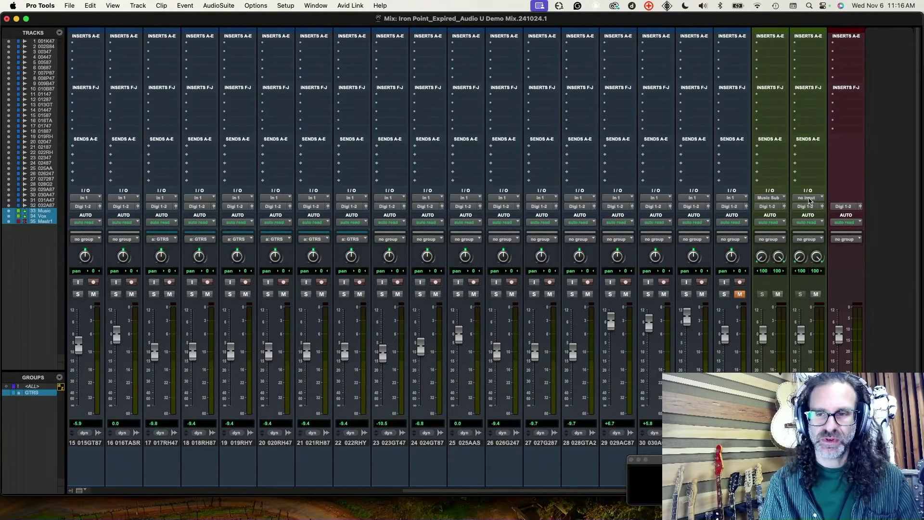
- Feed the Vox aux from the Vox Sub bus and select track 32
left_click(810, 198)
mouse_move(807, 209)
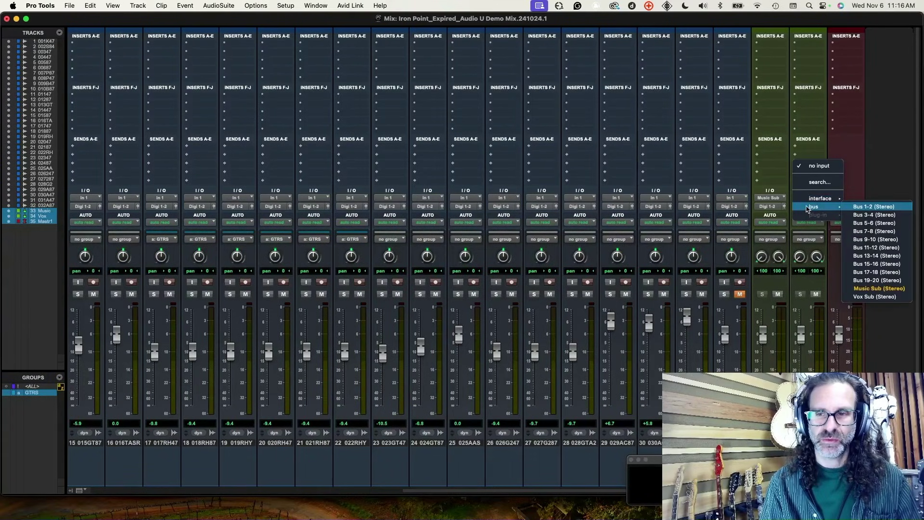
left_click(875, 302)
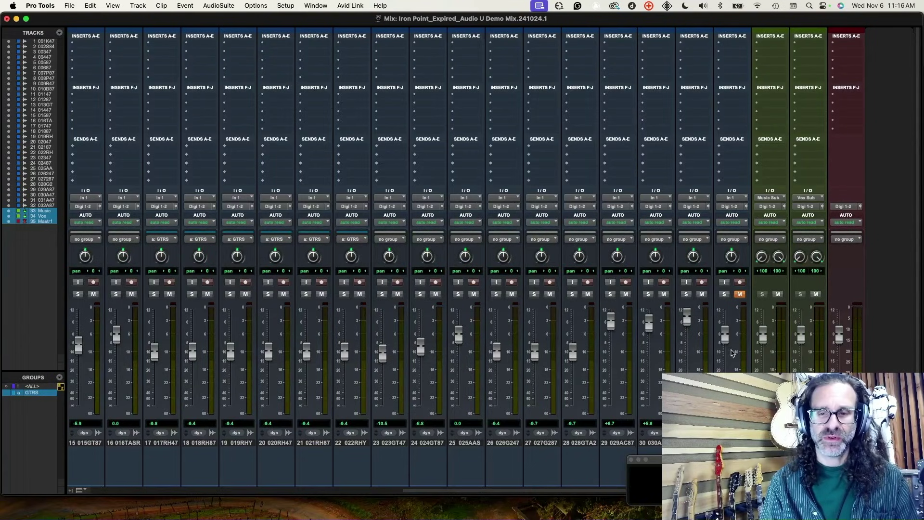
left_click(732, 443)
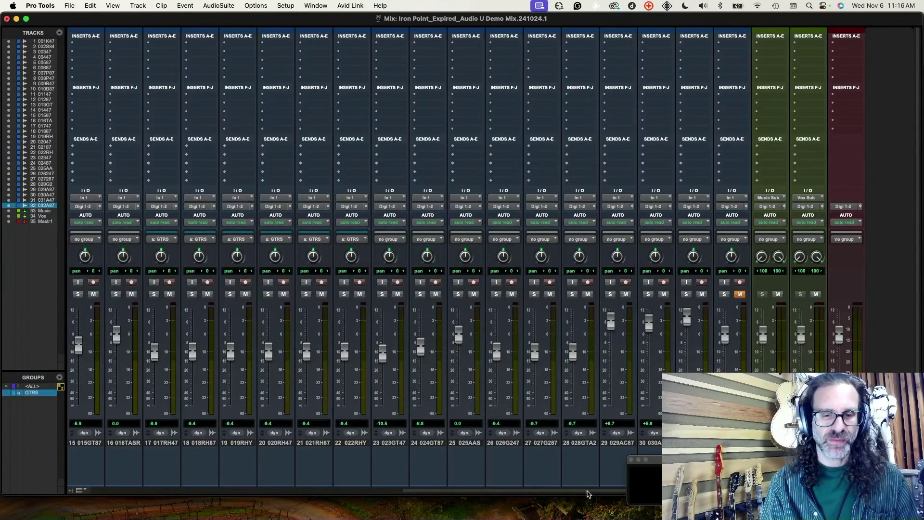
- Set the audio source tracks' outputs to no output
left_click_drag(588, 489, 185, 491)
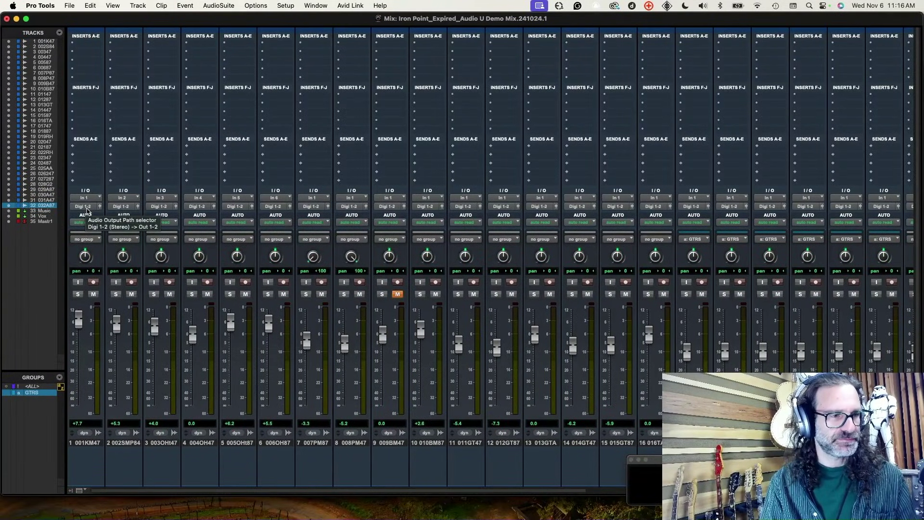
left_click(83, 206)
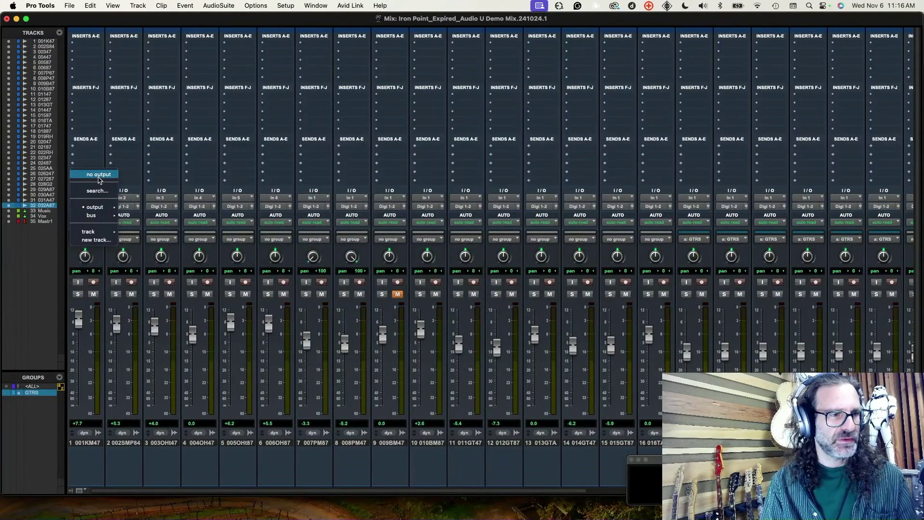
left_click(98, 179)
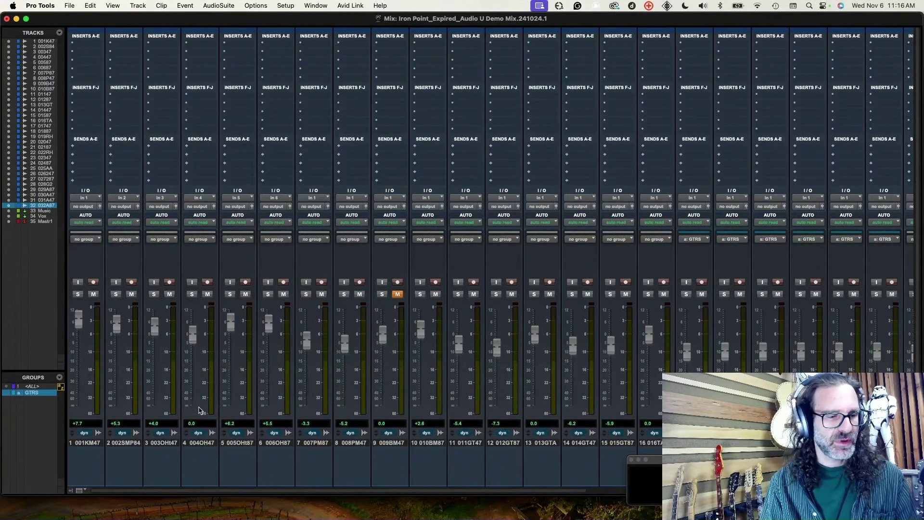
- Route the Music and Vox auxes to Digi 1-2 (Stereo) and unmute track 32
left_click_drag(203, 492, 539, 488)
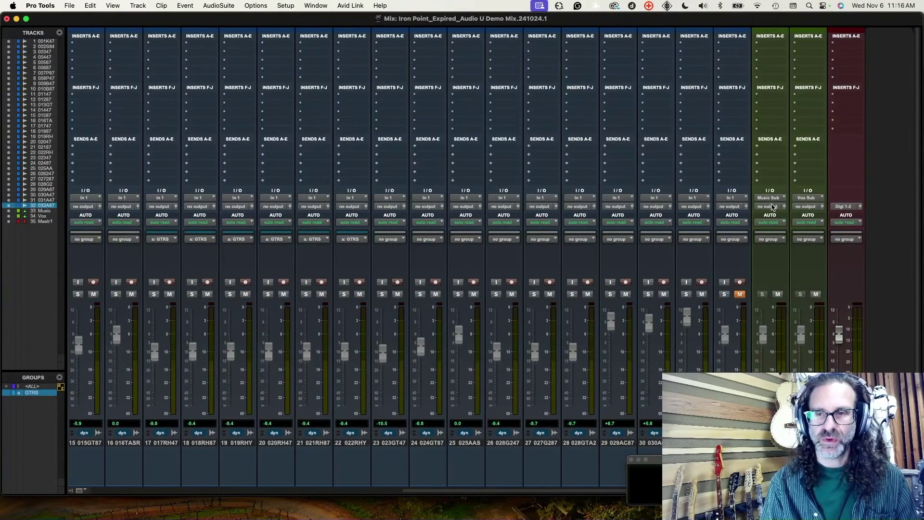
left_click(768, 206)
mouse_move(790, 208)
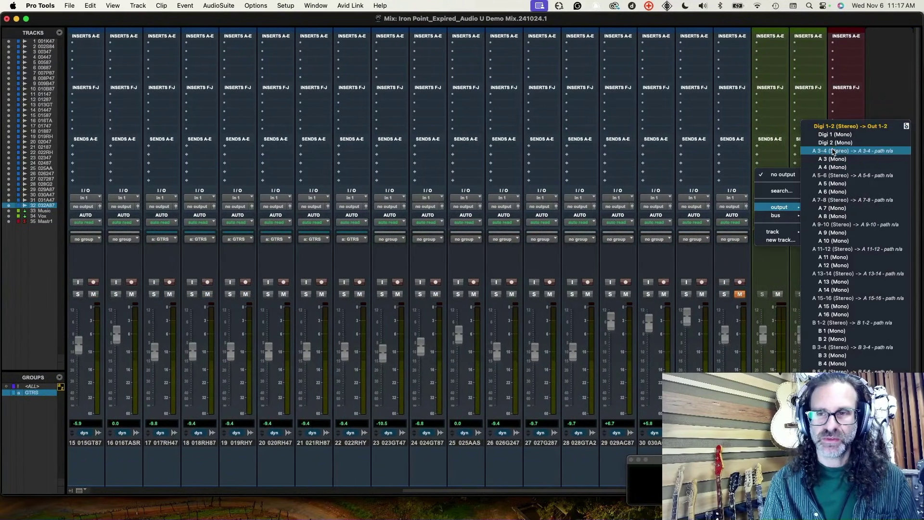
left_click(837, 127)
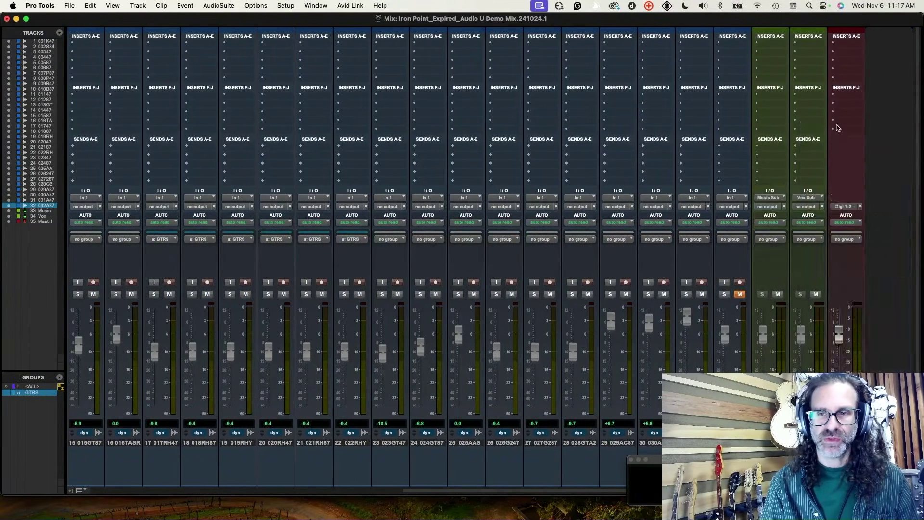
left_click(805, 207)
mouse_move(817, 207)
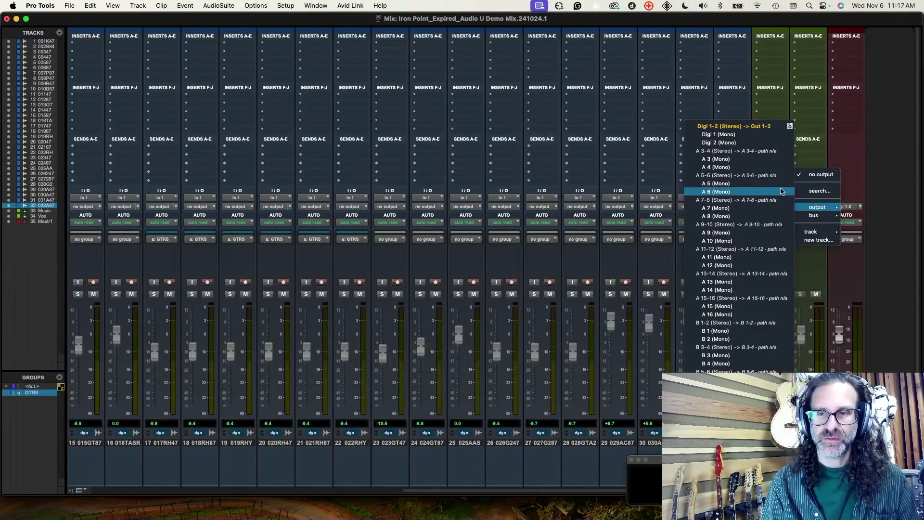
left_click(767, 127)
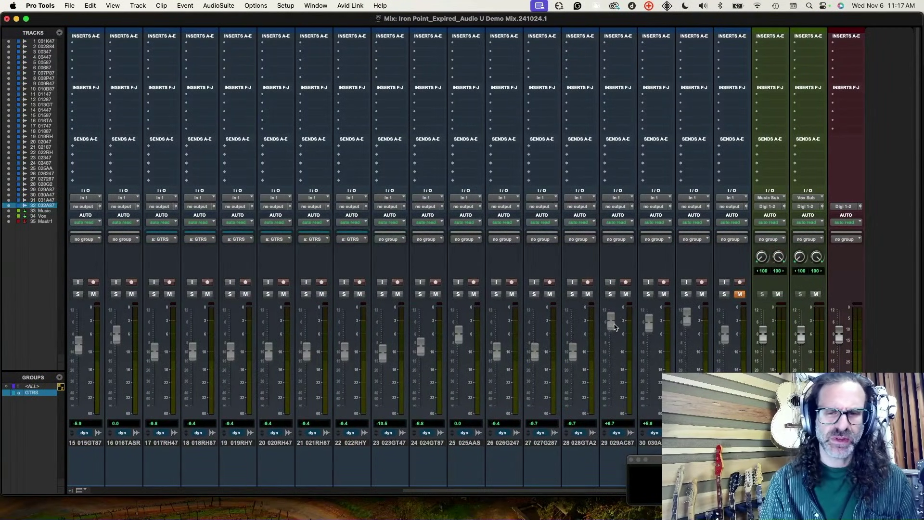
left_click(740, 294)
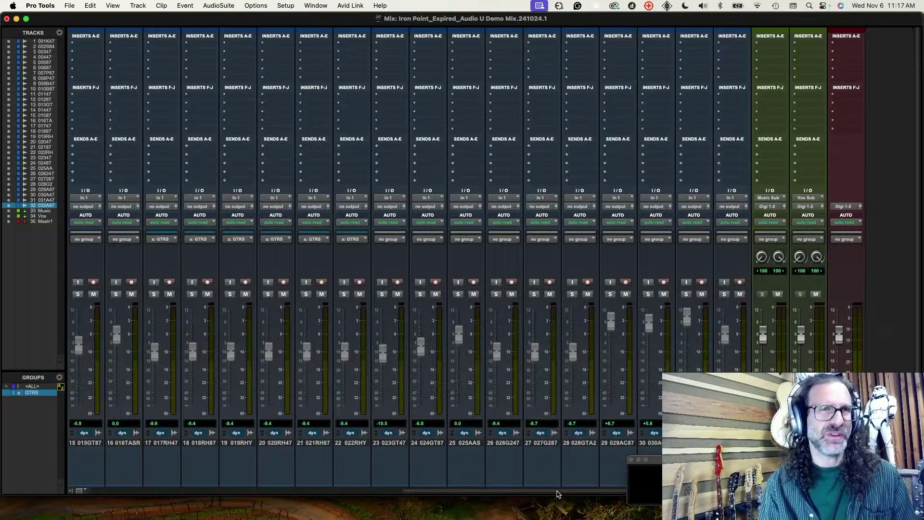
left_click_drag(557, 493, 627, 493)
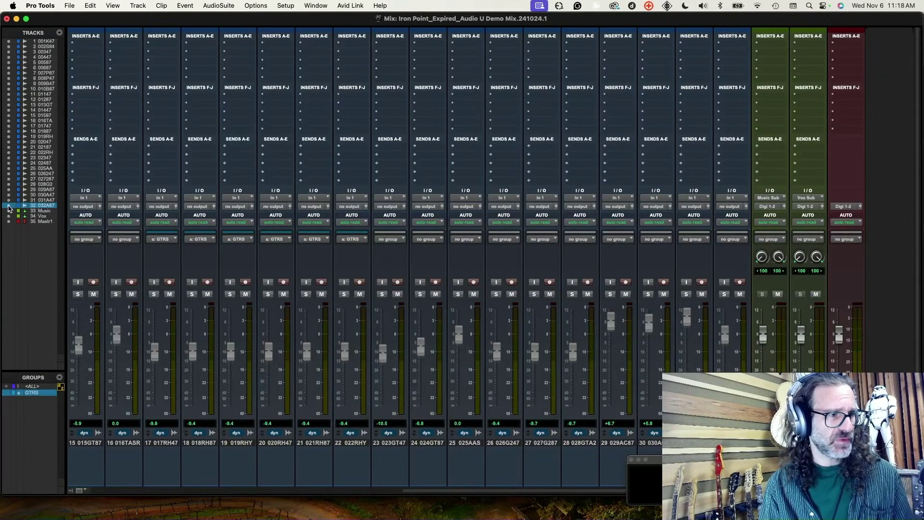
- Hide tracks 1–32 and insert ADPTR StreamLiner (multichannel, Other) on the Master fader
left_click_drag(7, 208, 7, 35)
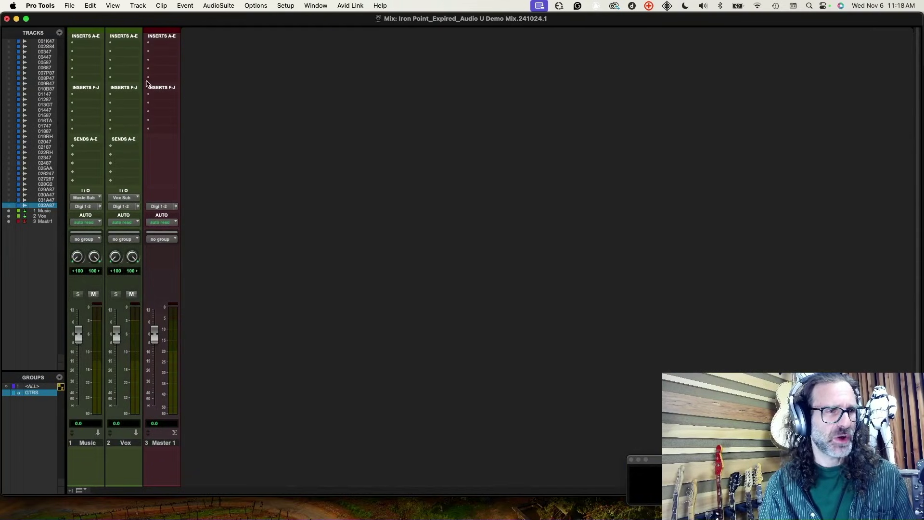
left_click(163, 114)
mouse_move(166, 114)
mouse_move(244, 116)
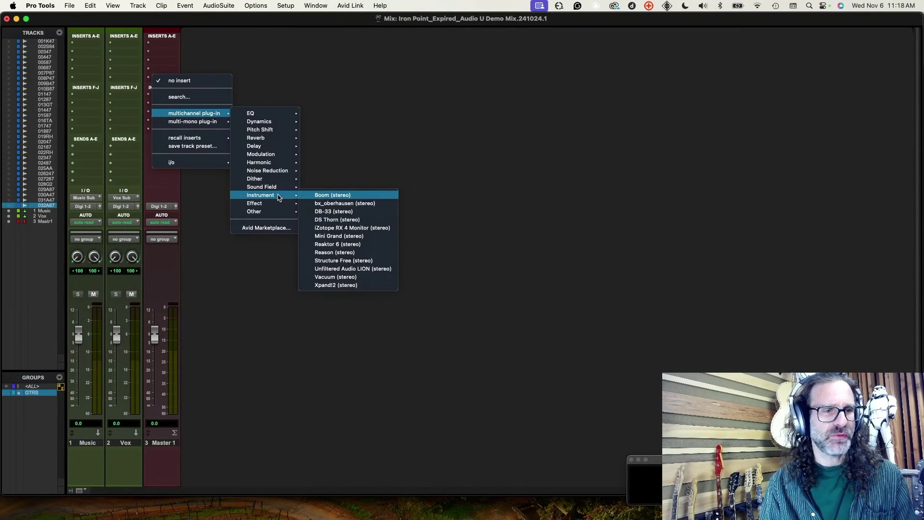
mouse_move(283, 211)
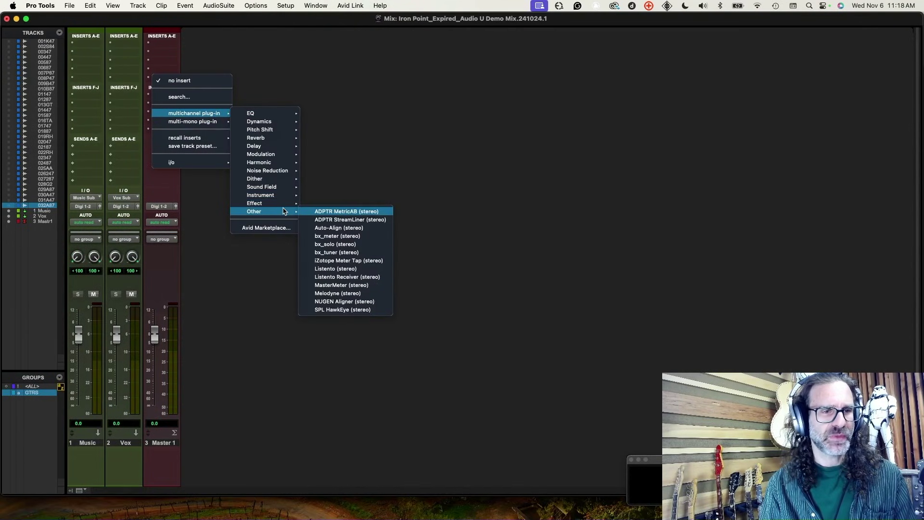
left_click(335, 220)
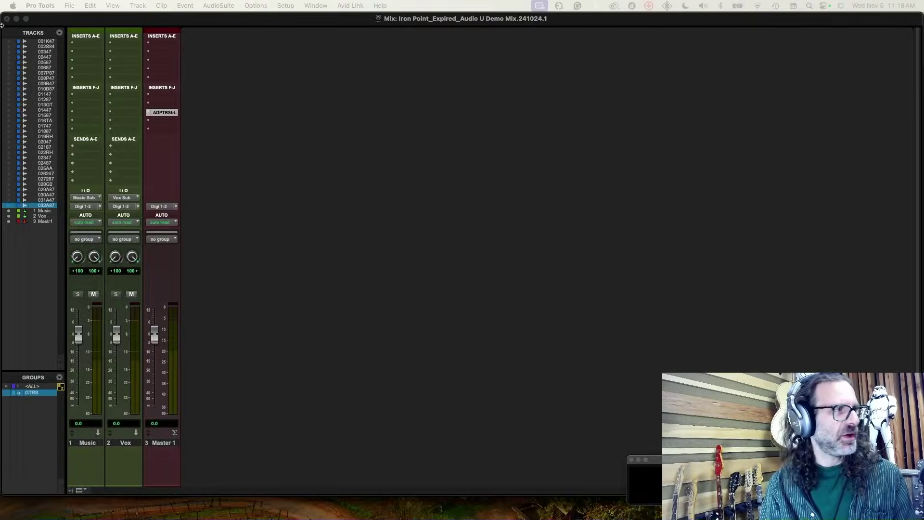
- Compare Apple Music, Tidal, YouTube and Deezer targets, then set StreamLiner to SoundCloud
left_click_drag(697, 39, 766, 15)
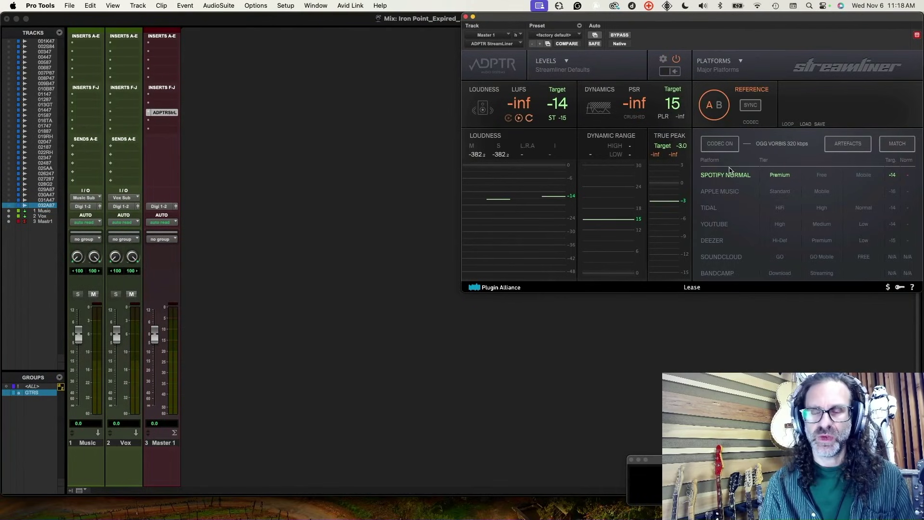
left_click(728, 194)
left_click(707, 208)
left_click(711, 226)
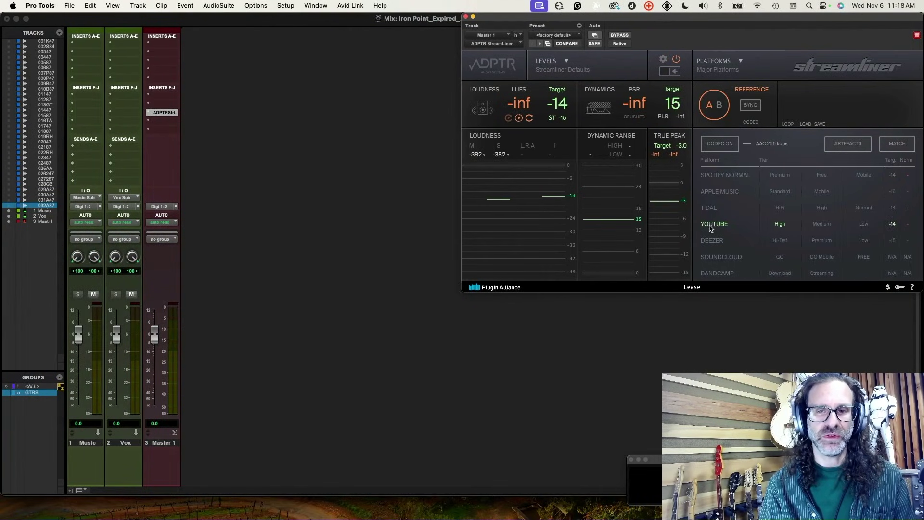
left_click(711, 242)
left_click(713, 262)
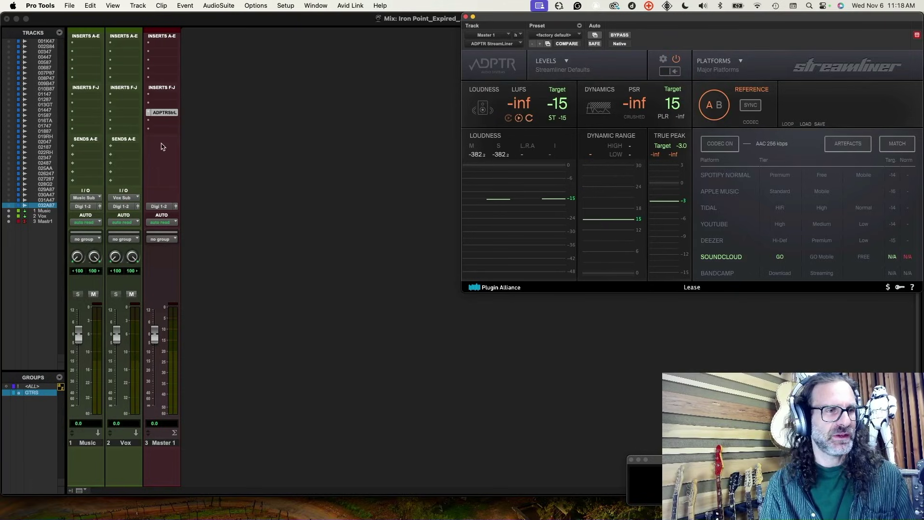
left_click(150, 120)
mouse_move(151, 123)
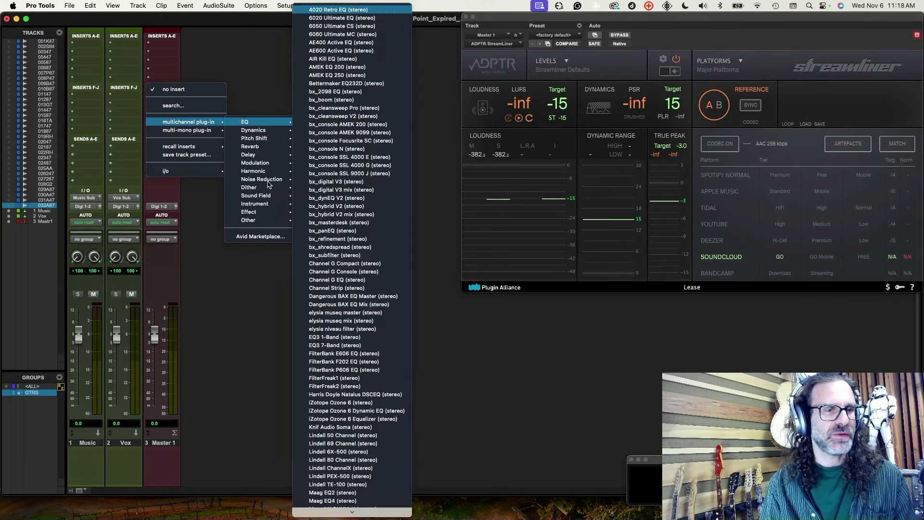
- Insert SPL HawkEye on the Master after StreamLiner, reposition its window, then close it
mouse_move(271, 220)
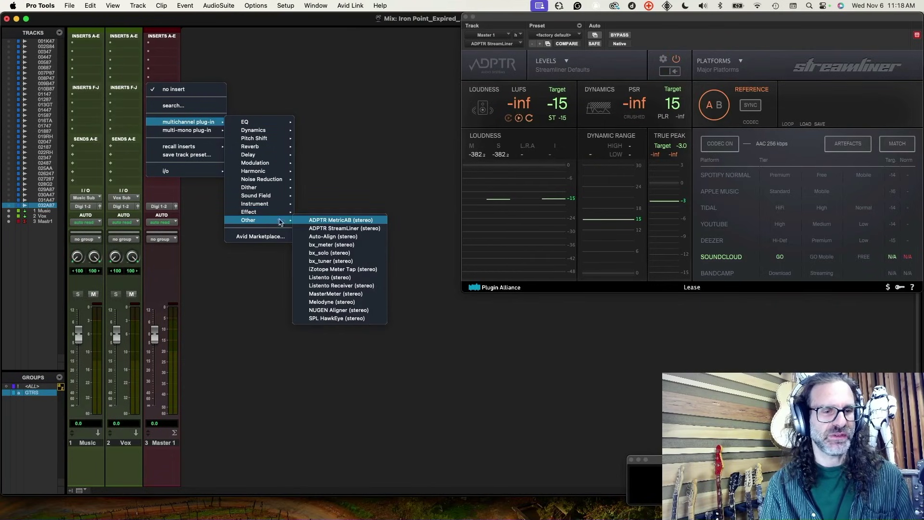
left_click(356, 322)
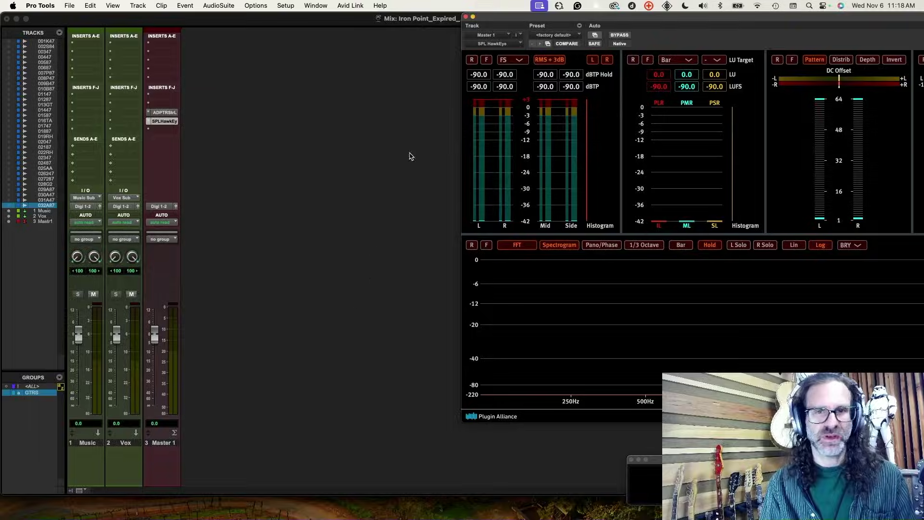
left_click_drag(566, 23, 389, 27)
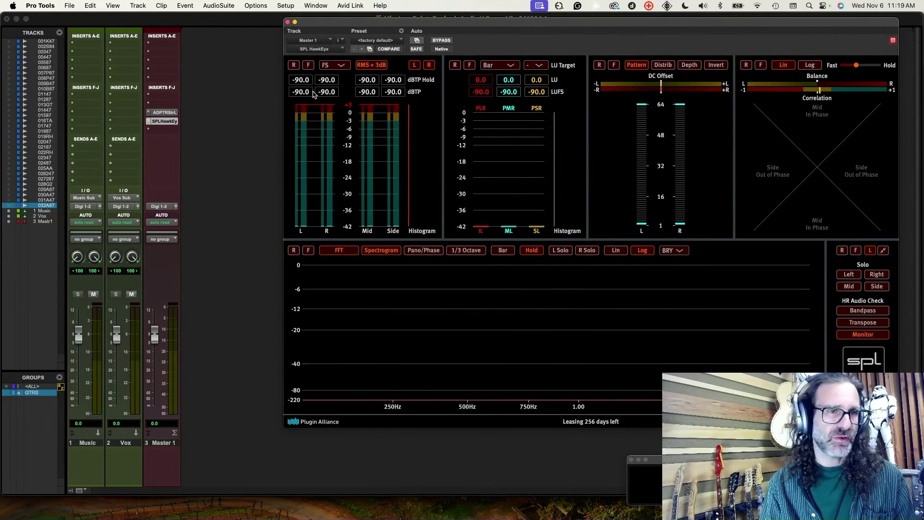
left_click(287, 23)
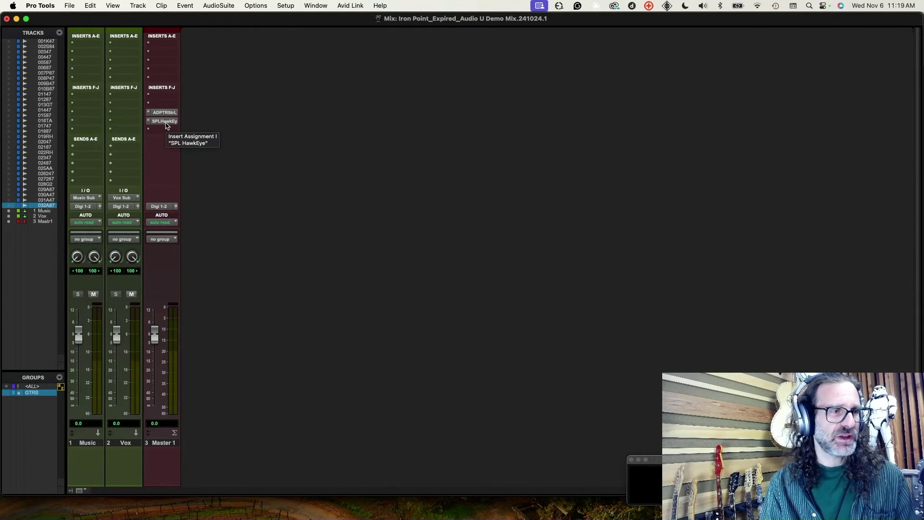
- Start Save Session As and delete the old date digits from the session name
left_click(71, 8)
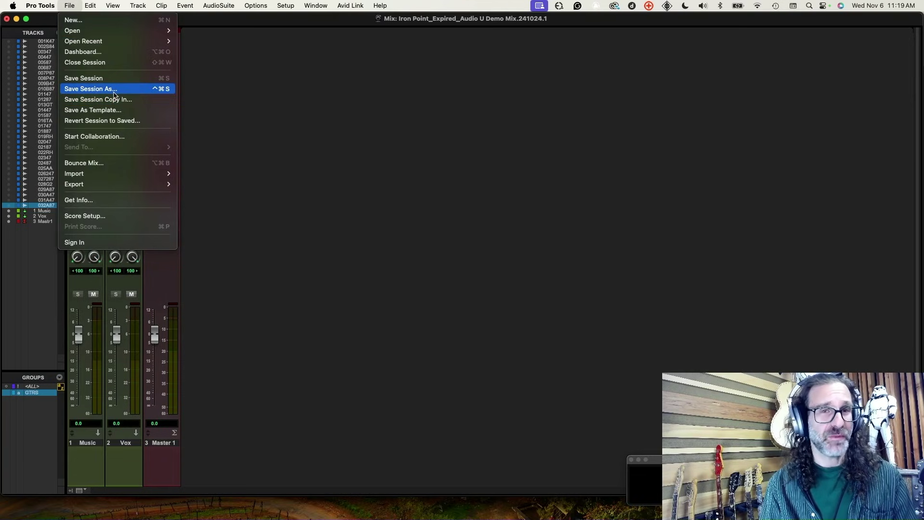
left_click(114, 92)
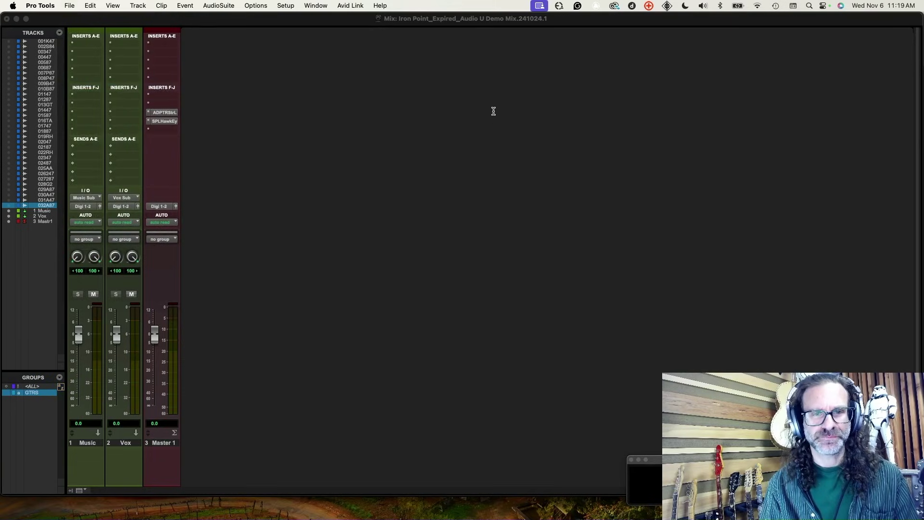
left_click(531, 107)
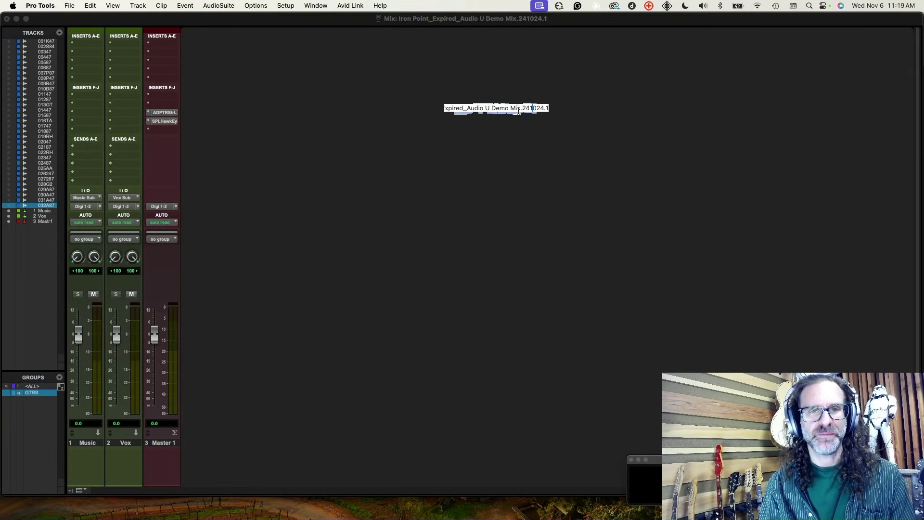
left_click_drag(531, 108, 523, 108)
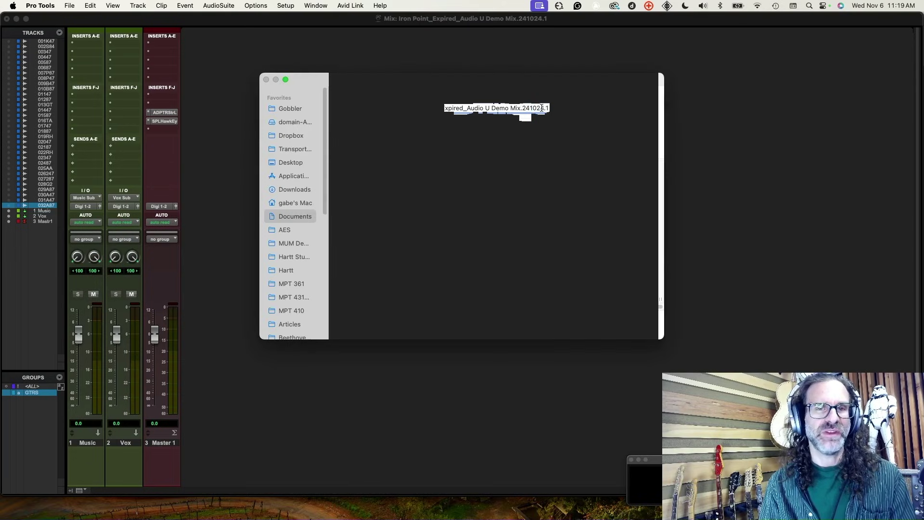
left_click(549, 109)
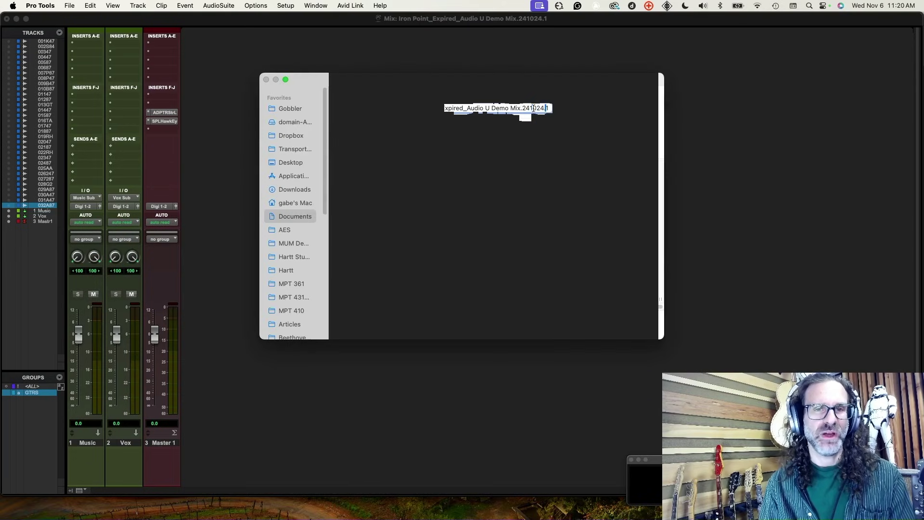
left_click_drag(532, 109, 545, 109)
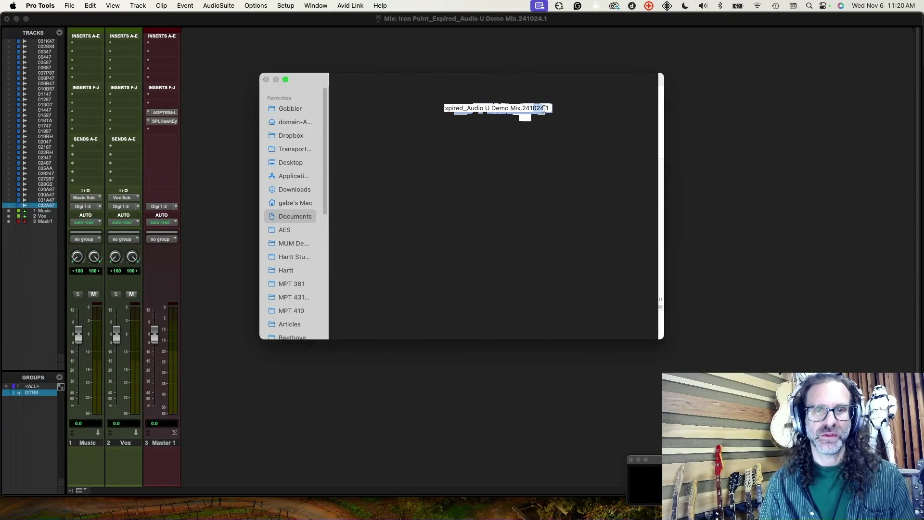
key("BackSpace")
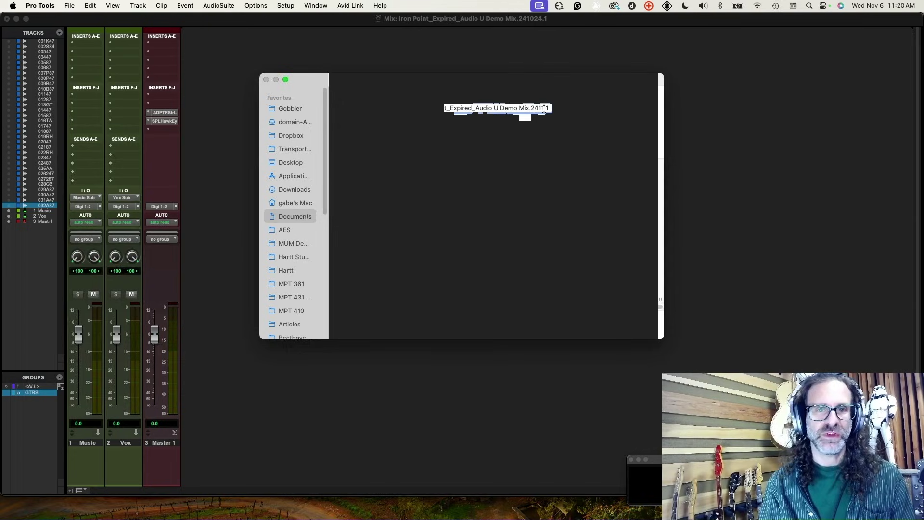
- Complete the name as 'Iron Point_Expired_Audio U Demo Mix.241106.1' and save
type("106")
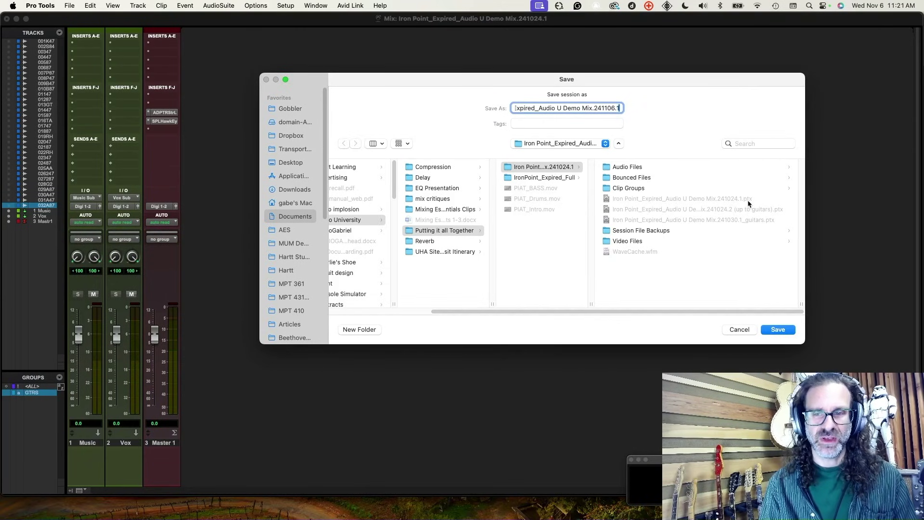
left_click(777, 329)
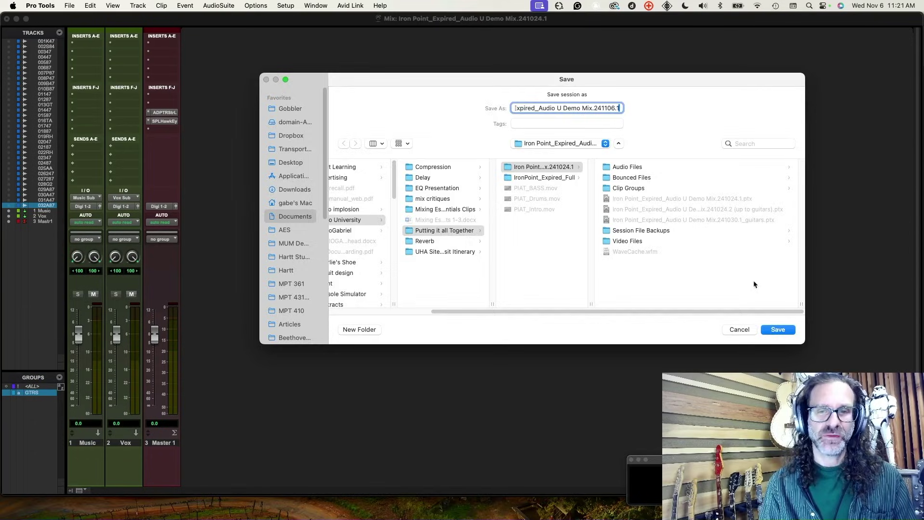